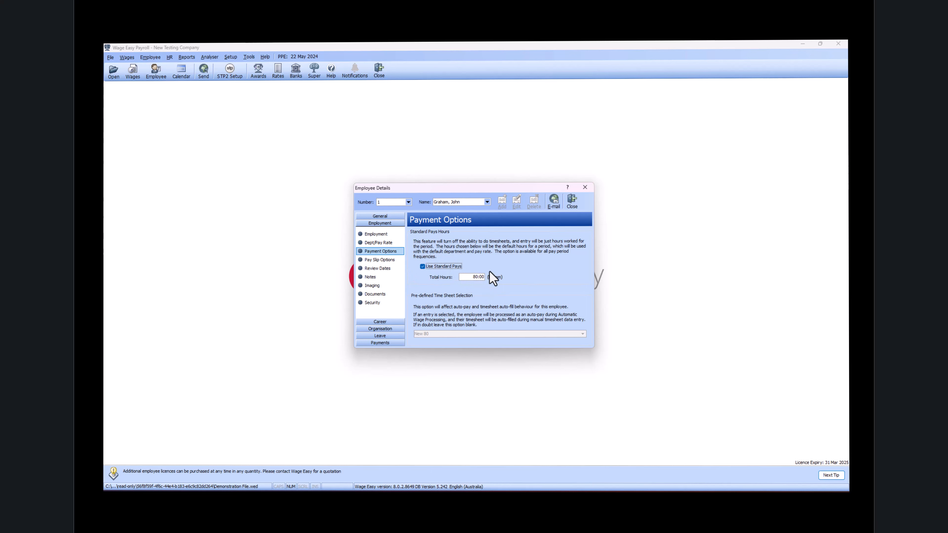
- Review the employee's department pay rates and employment details, and close the employee record
left_click(370, 246)
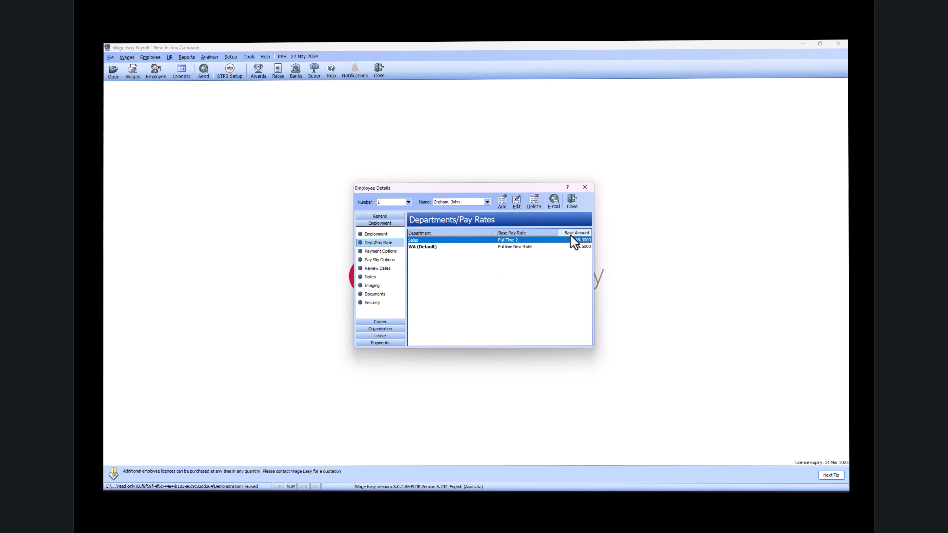
left_click(381, 234)
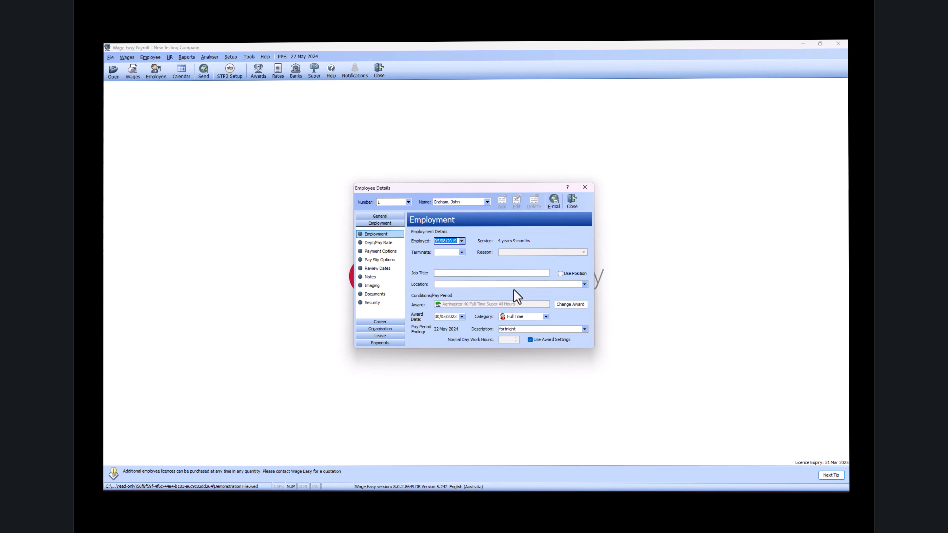
left_click(571, 202)
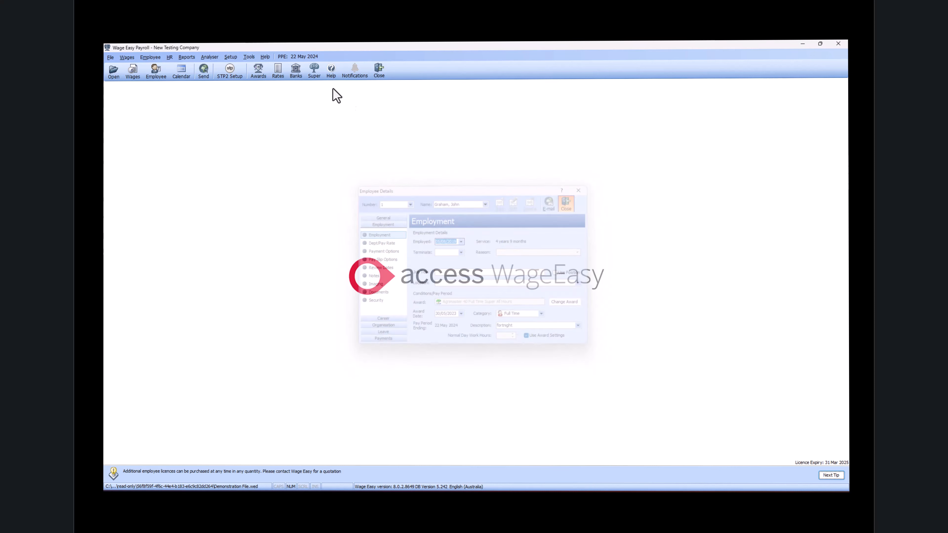
- Open the Agrimaster 40 Full Time Super All Hours award and display its Normal Times settings
left_click(257, 70)
left_click(325, 206)
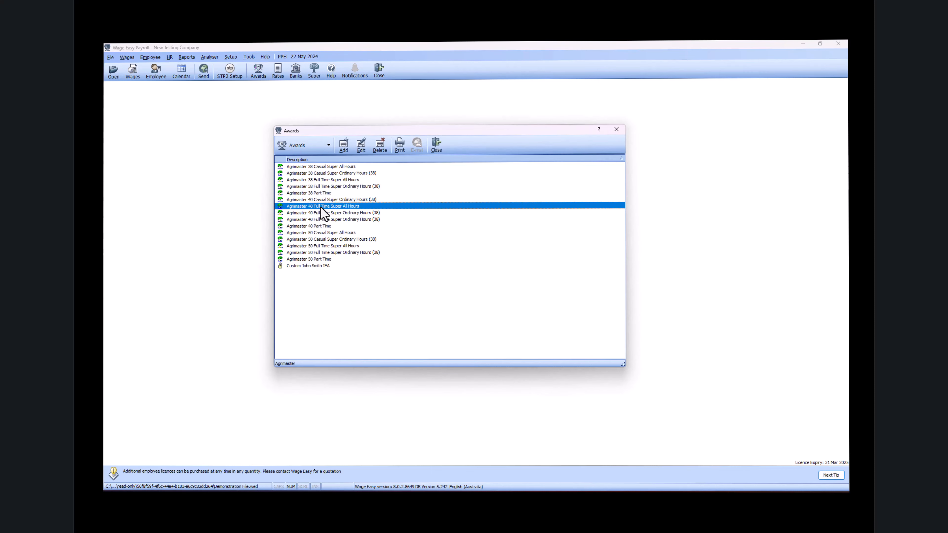
double_click(332, 207)
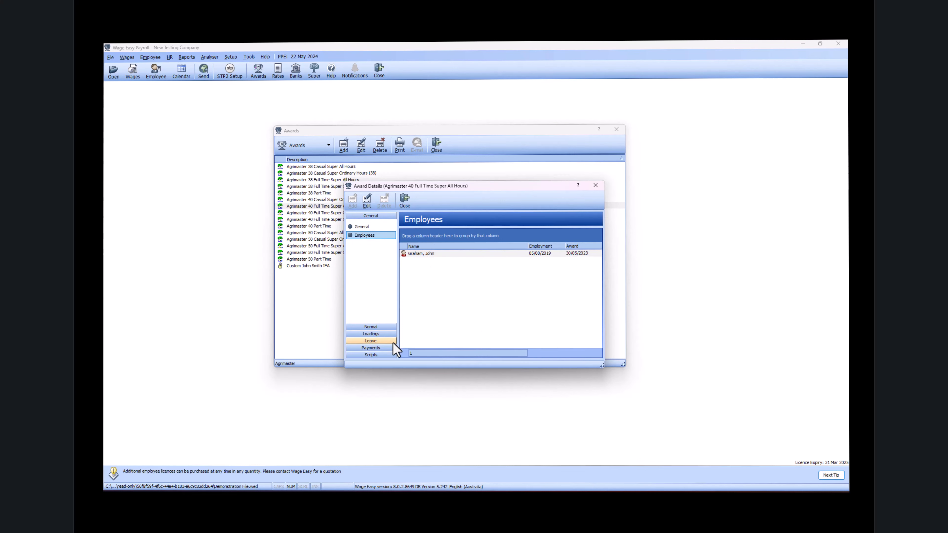
left_click(380, 327)
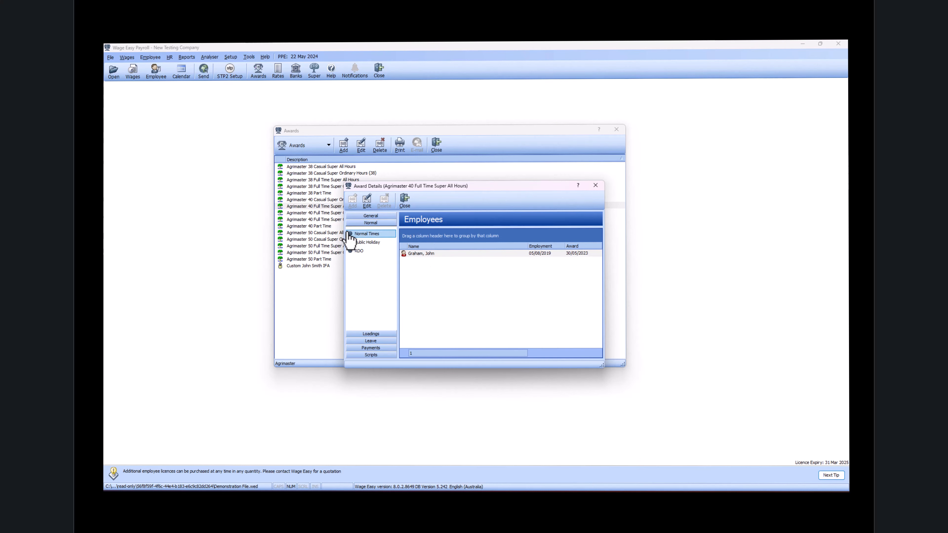
left_click(358, 234)
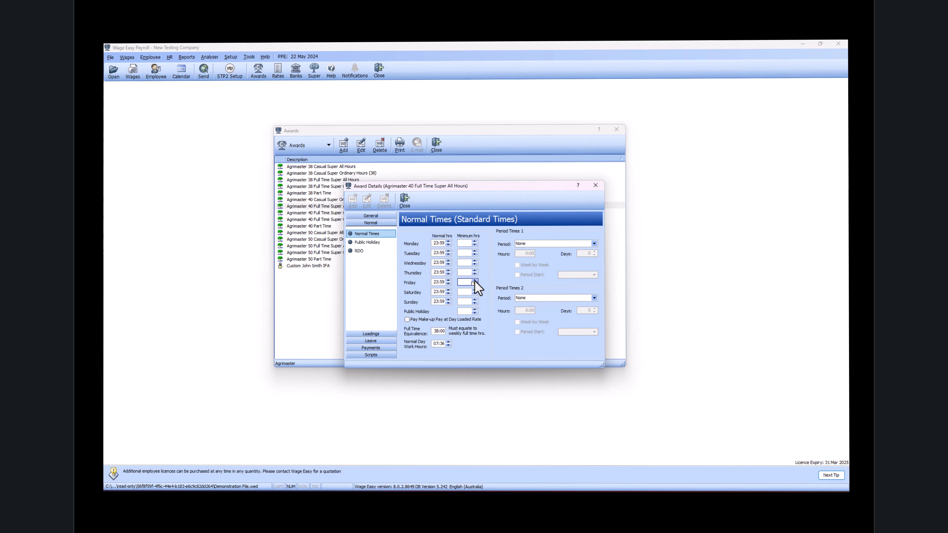
- Set the award's Period Times 1 to Fortnight with 80 hours
left_click(533, 243)
left_click(536, 264)
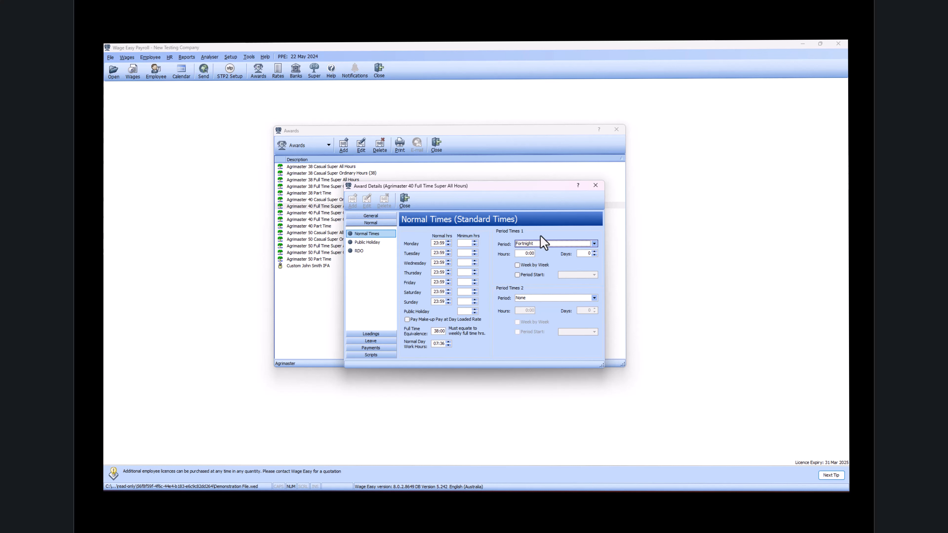
left_click(545, 244)
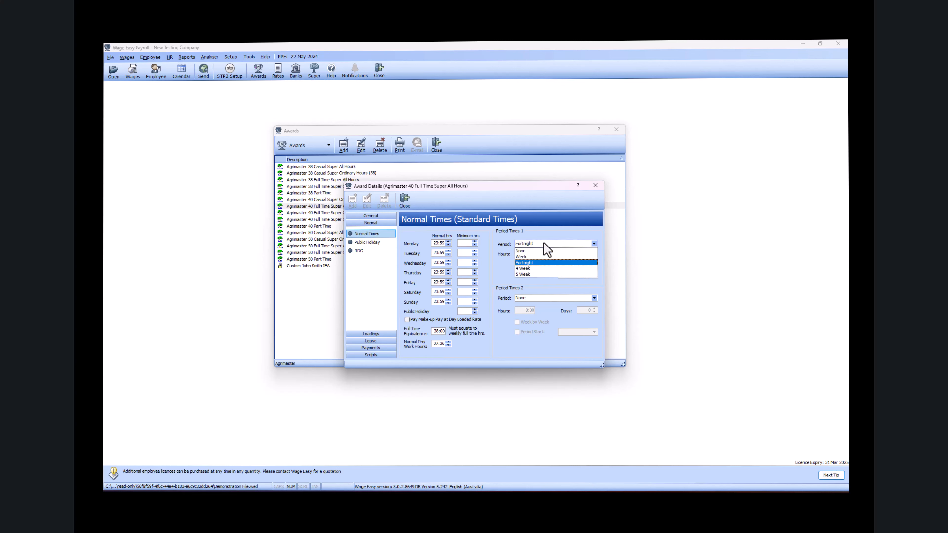
left_click(544, 242)
left_click(529, 254)
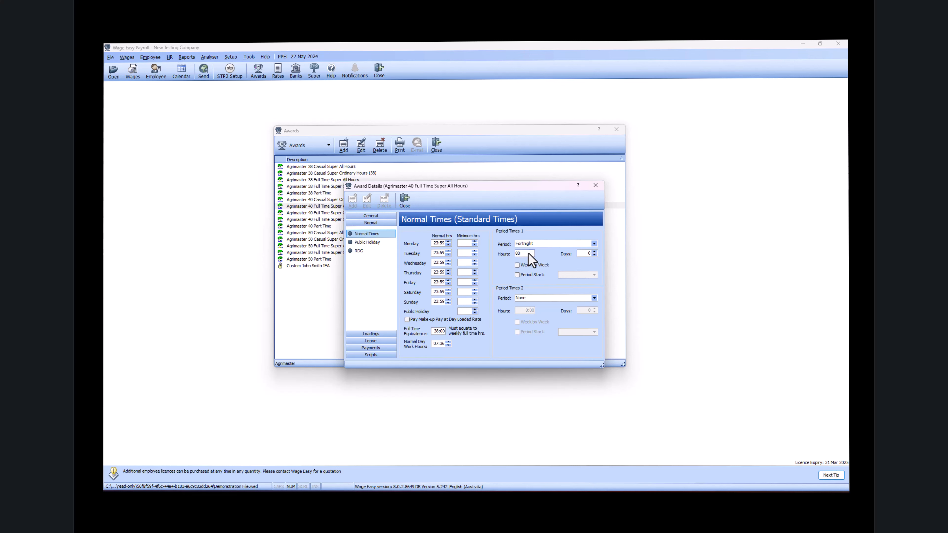
left_click(580, 253)
- Enter the award's overtime balance loadings for weekday, Saturday and Sunday, and close the award and the awards list
left_click(370, 334)
left_click(365, 249)
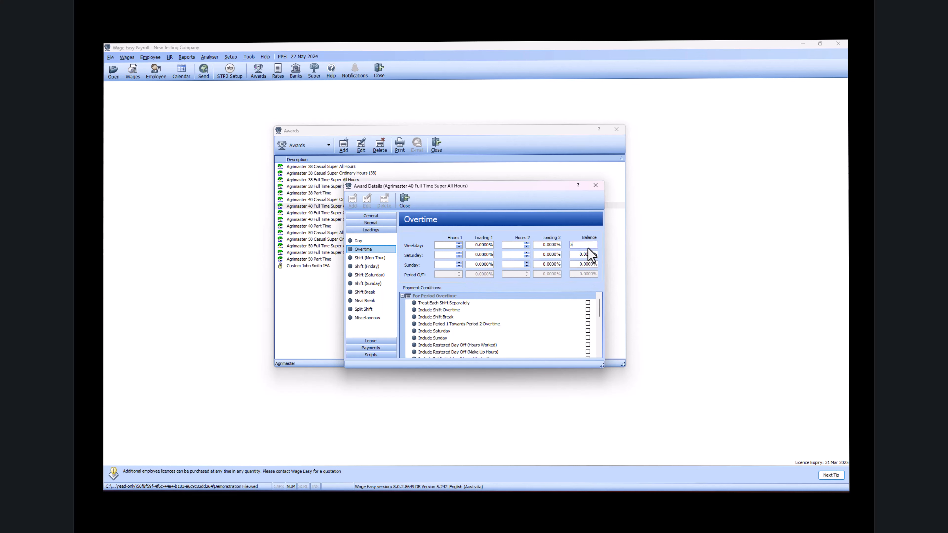
left_click(590, 256)
left_click(577, 267)
left_click(404, 202)
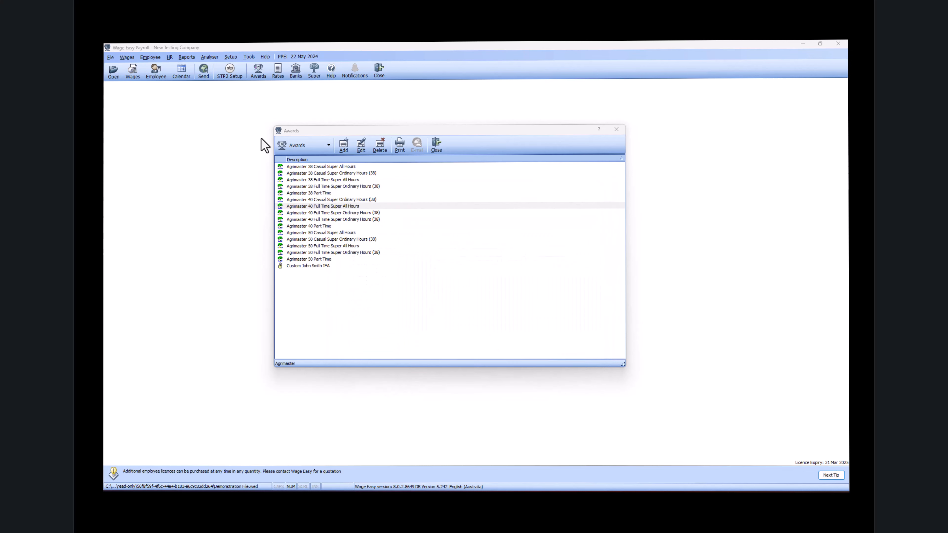
key("Escape")
- Open wages processing, set the WA department's standard pay quantity to 90:00 hours, and try to continue to the next stage
left_click(138, 72)
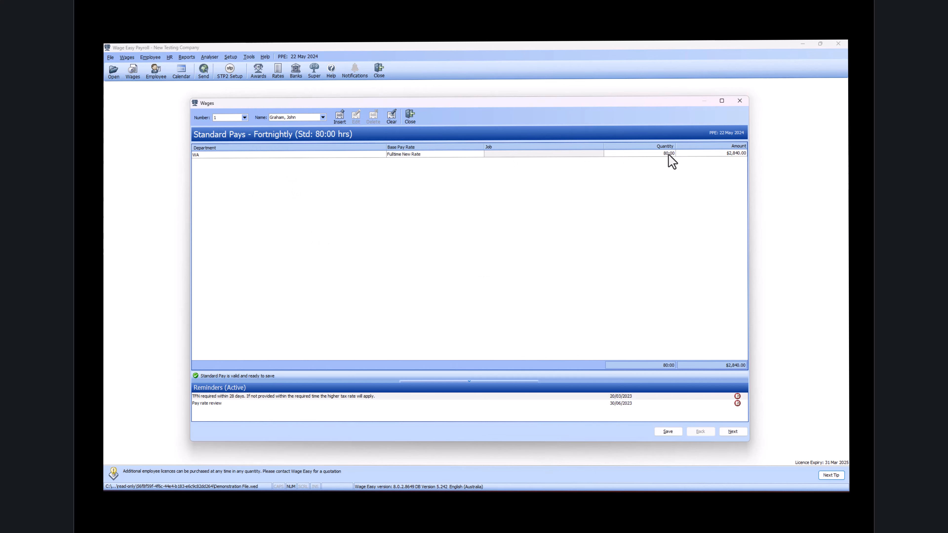
left_click(661, 153)
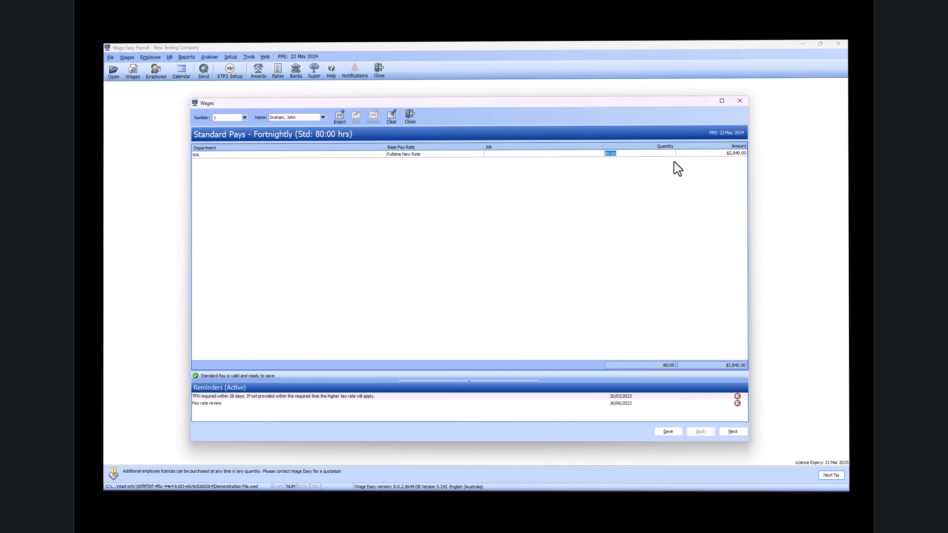
key("Return")
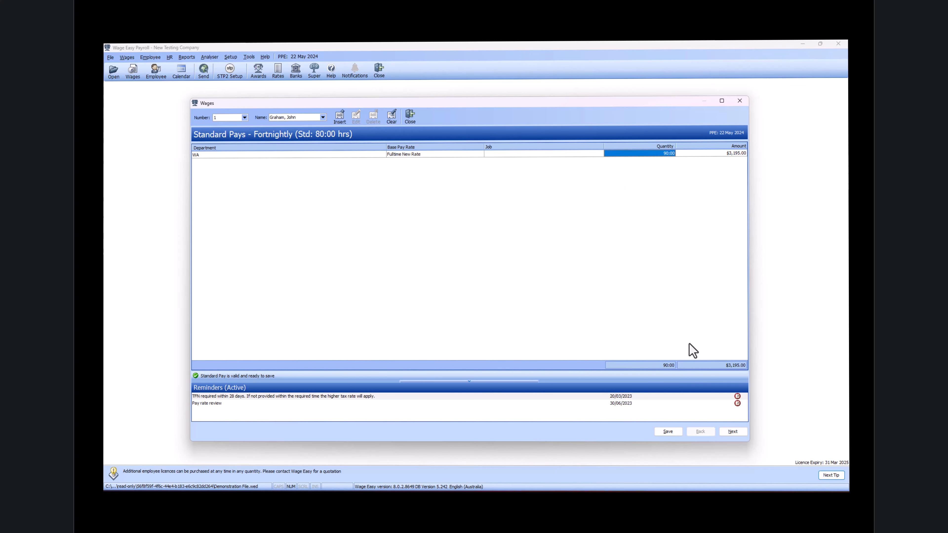
left_click(732, 434)
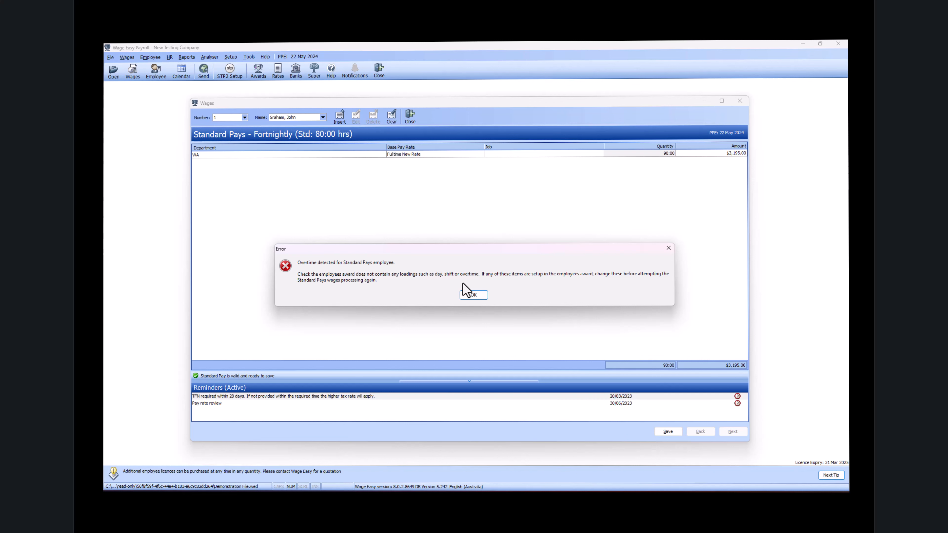
left_click(471, 295)
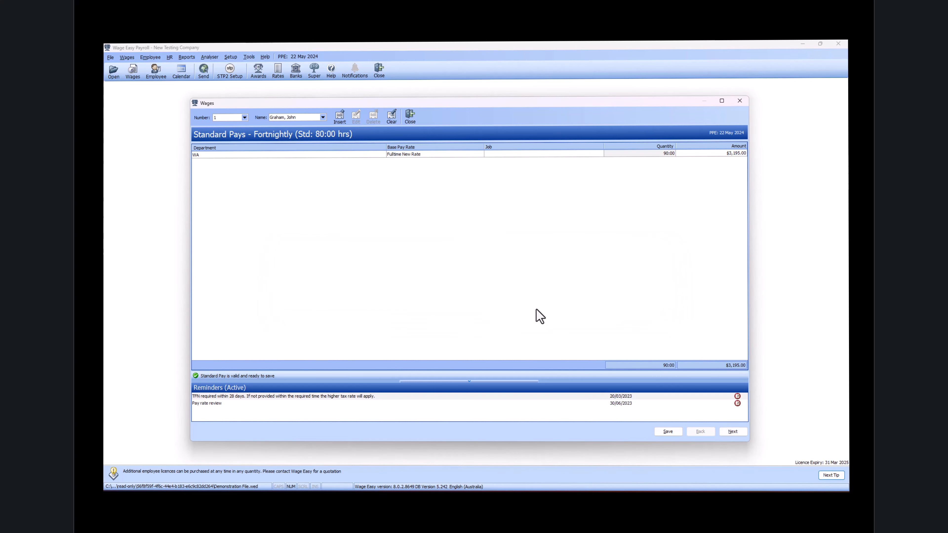
- Continue through the pay adjustments to the pay slip, review it, and save the processed pay
left_click(730, 433)
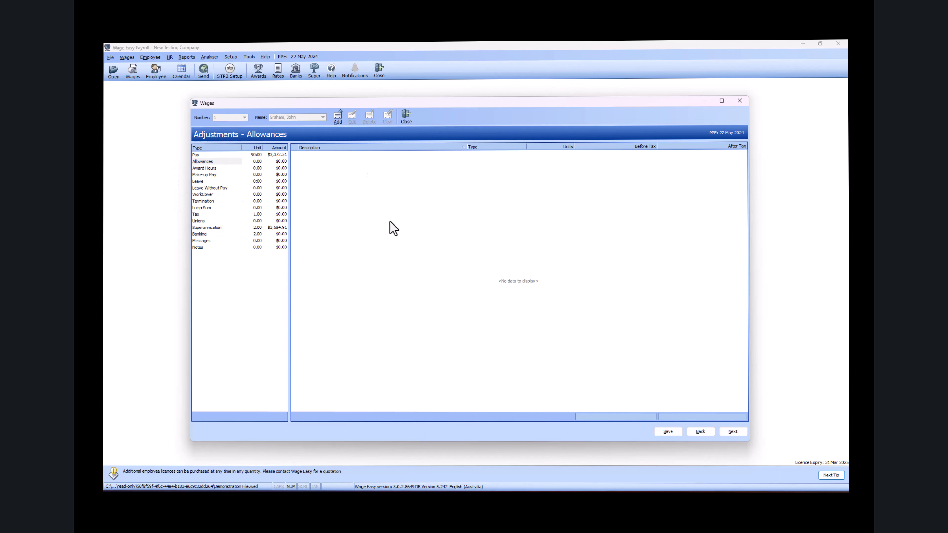
left_click(731, 432)
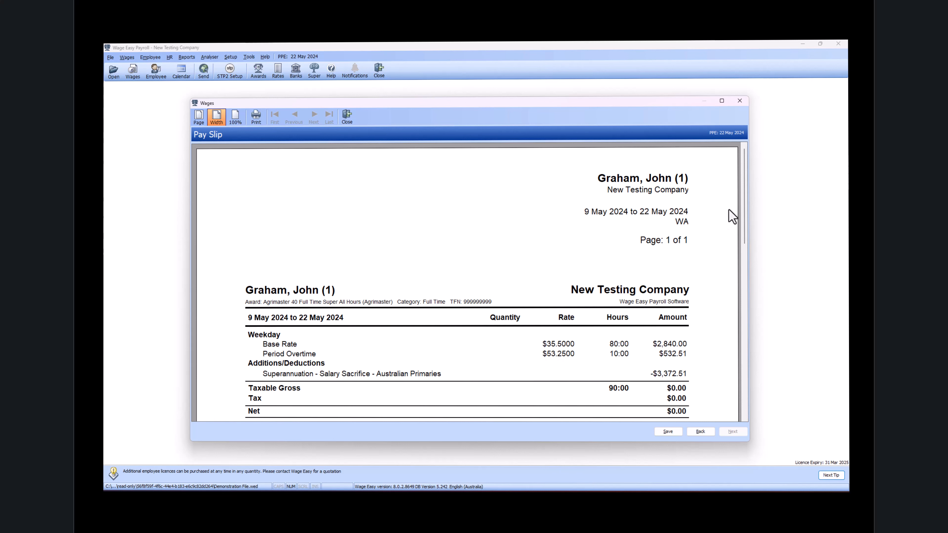
left_click_drag(745, 205, 745, 245)
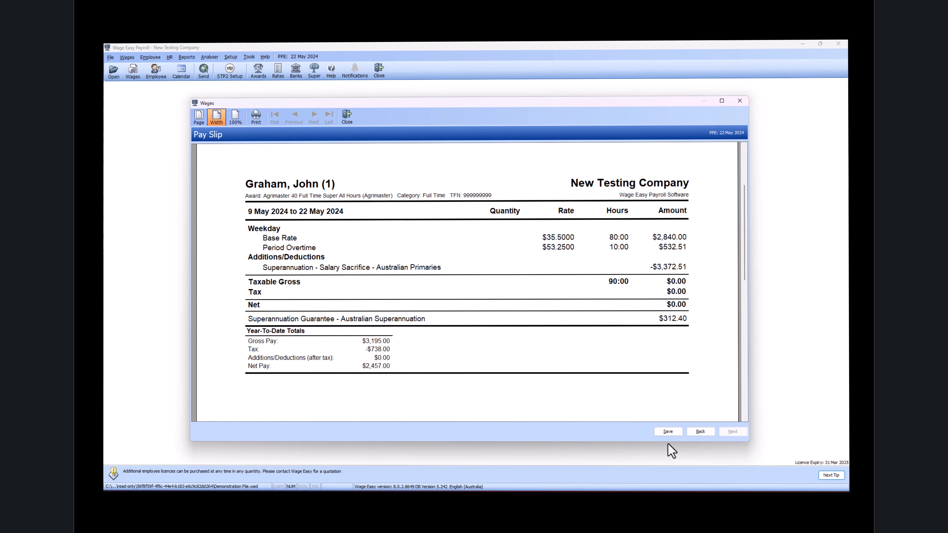
left_click(672, 431)
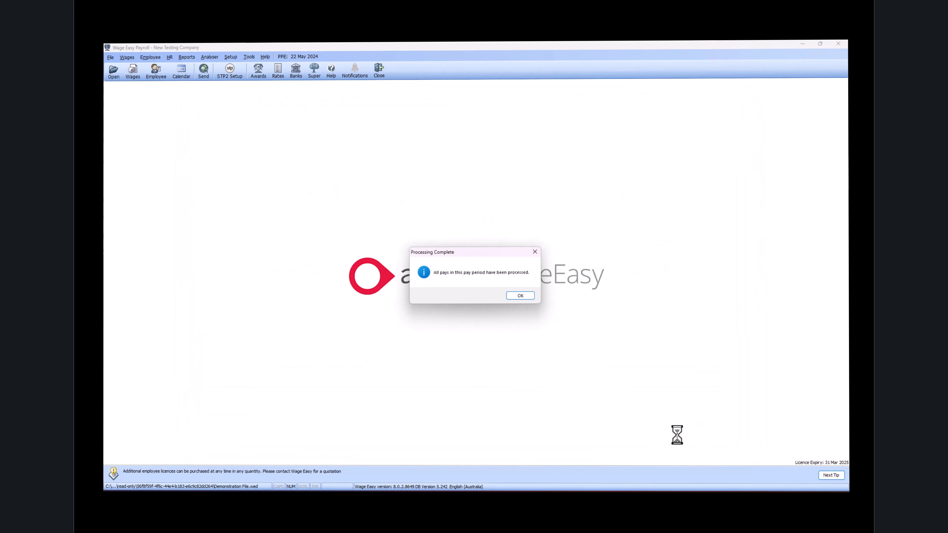
left_click(527, 296)
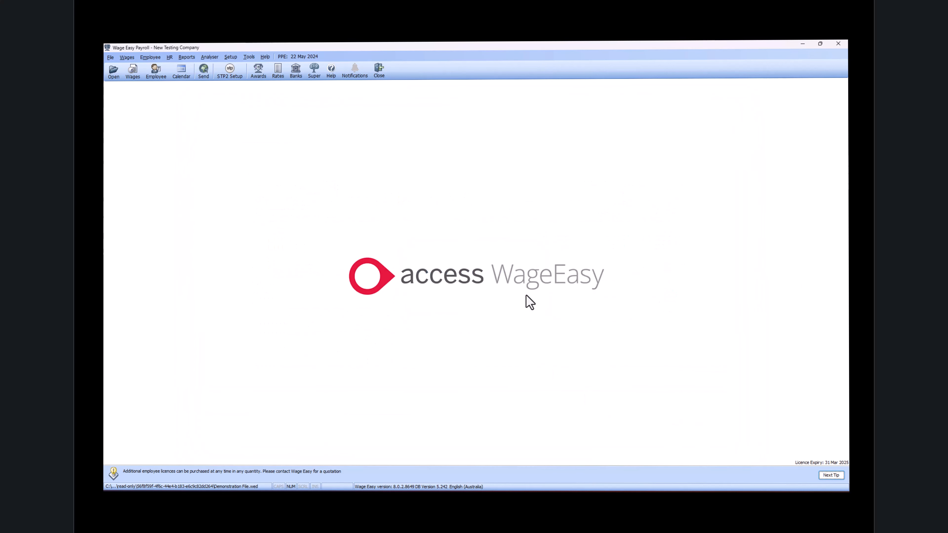